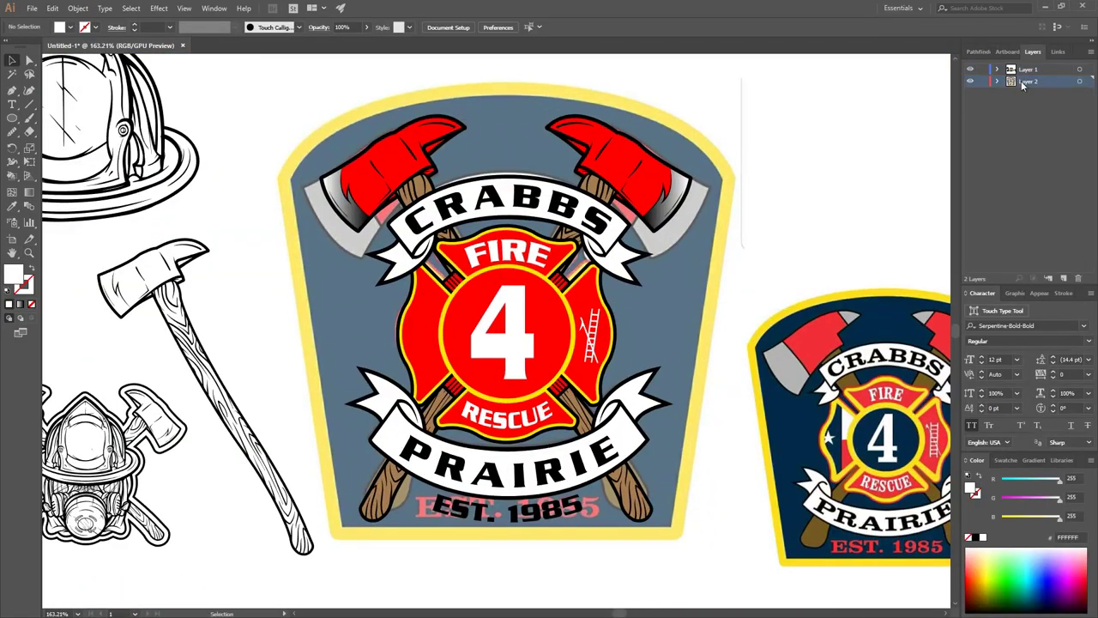
Select the embedded sketch image on the large badge
left_click(1021, 83)
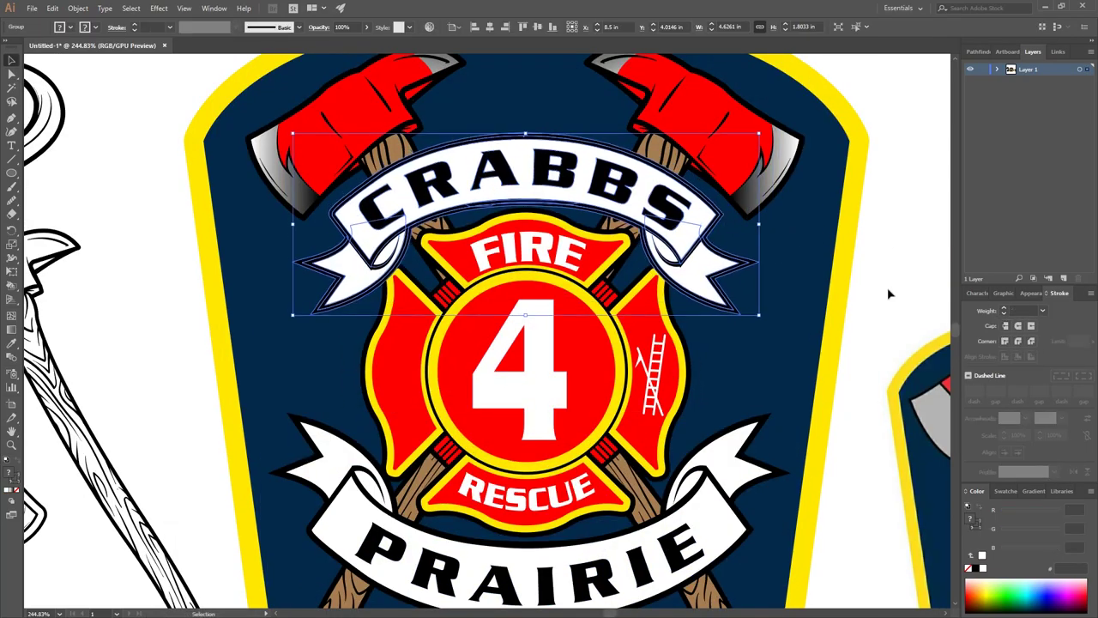
Scroll down to the navy circle and pick an option from its context menu
scroll(887, 287, "down", 2)
scroll(850, 318, "down", 2)
right_click(595, 177)
left_click(772, 426)
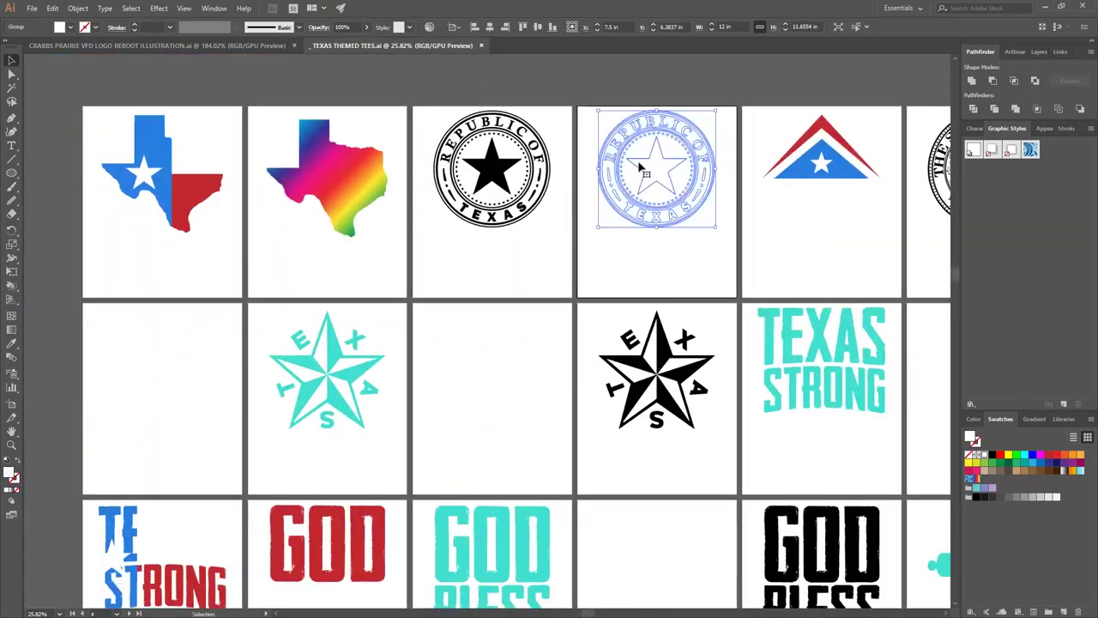
Place the Texas silhouette above CRABBS, then group and resize the three yellow stars
left_click_drag(91, 332, 388, 283)
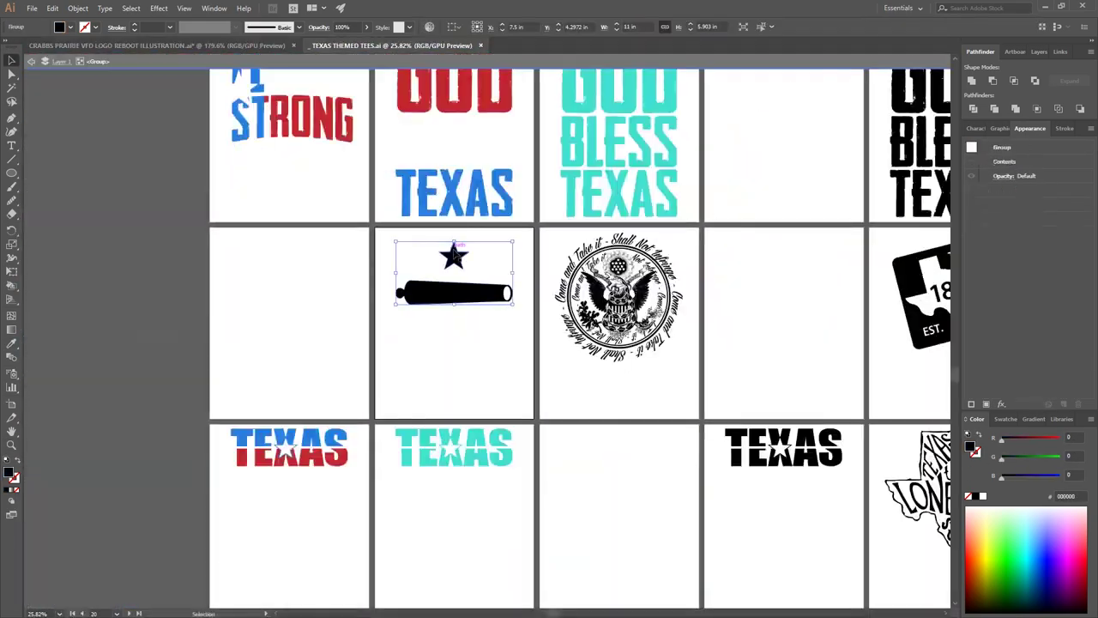
key("ctrl+g")
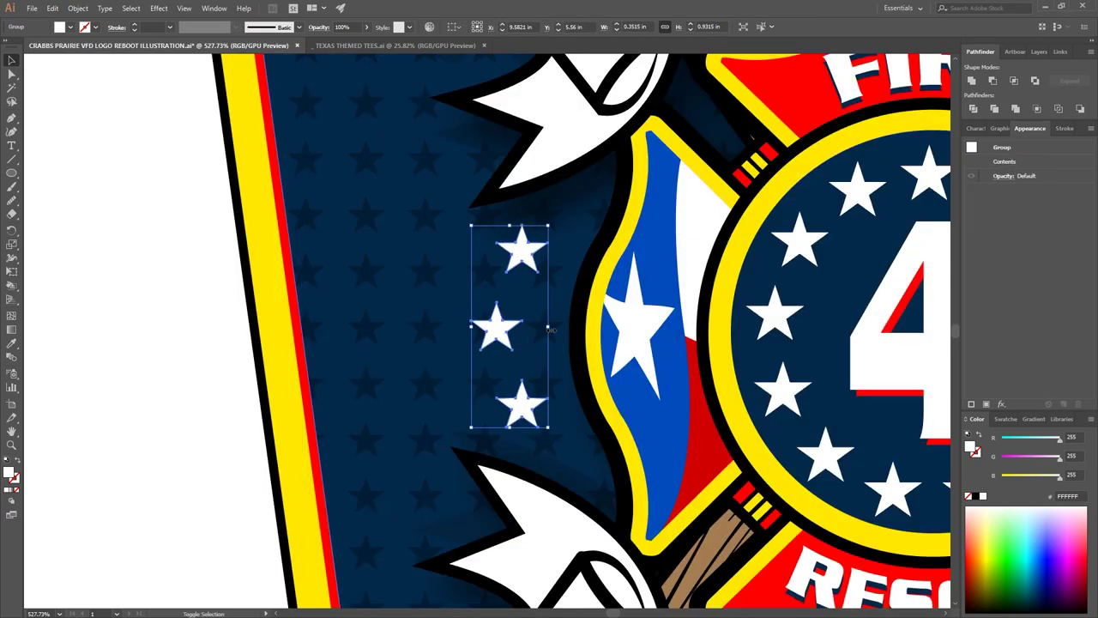
left_click_drag(471, 328, 492, 331)
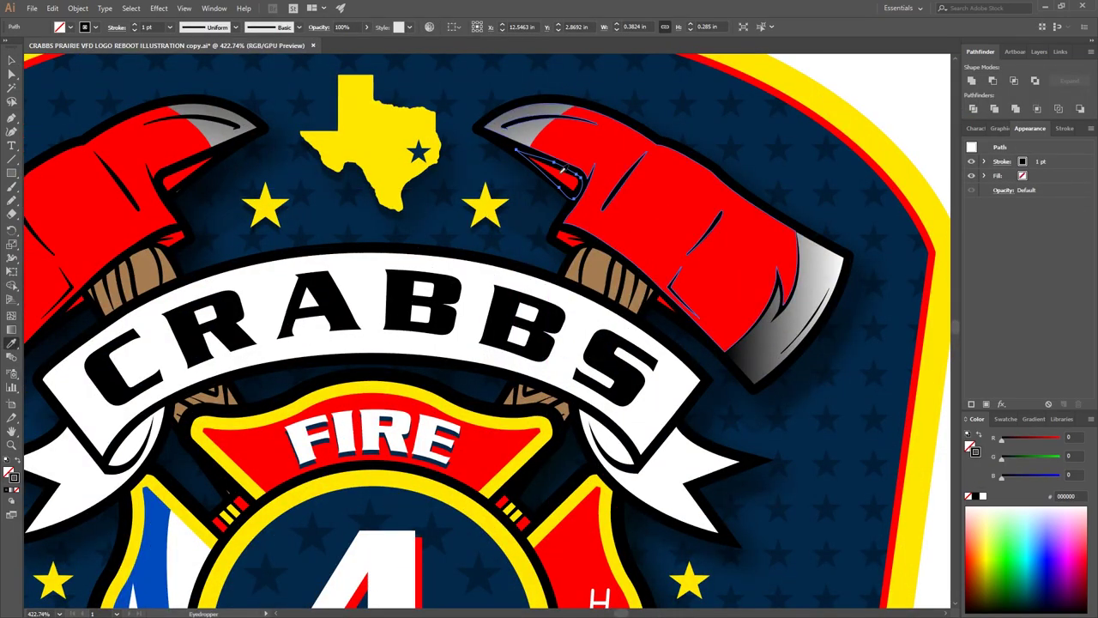
Select the shadow shape on the left ribbon banner
scroll(677, 295, "down", 3)
scroll(601, 266, "down", 2)
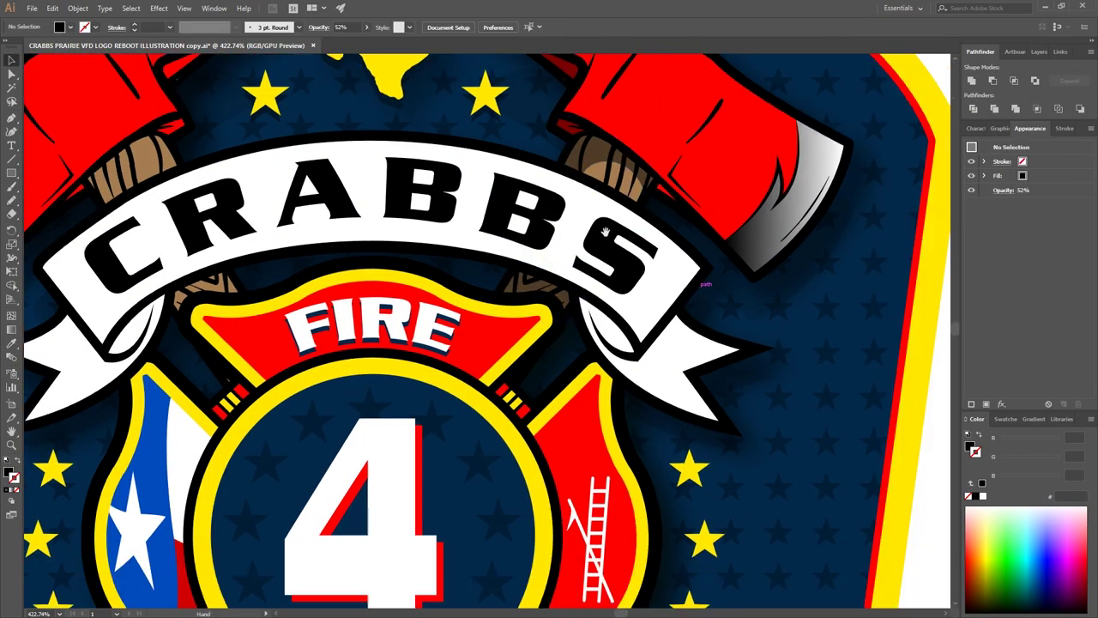
scroll(673, 313, "left", 2)
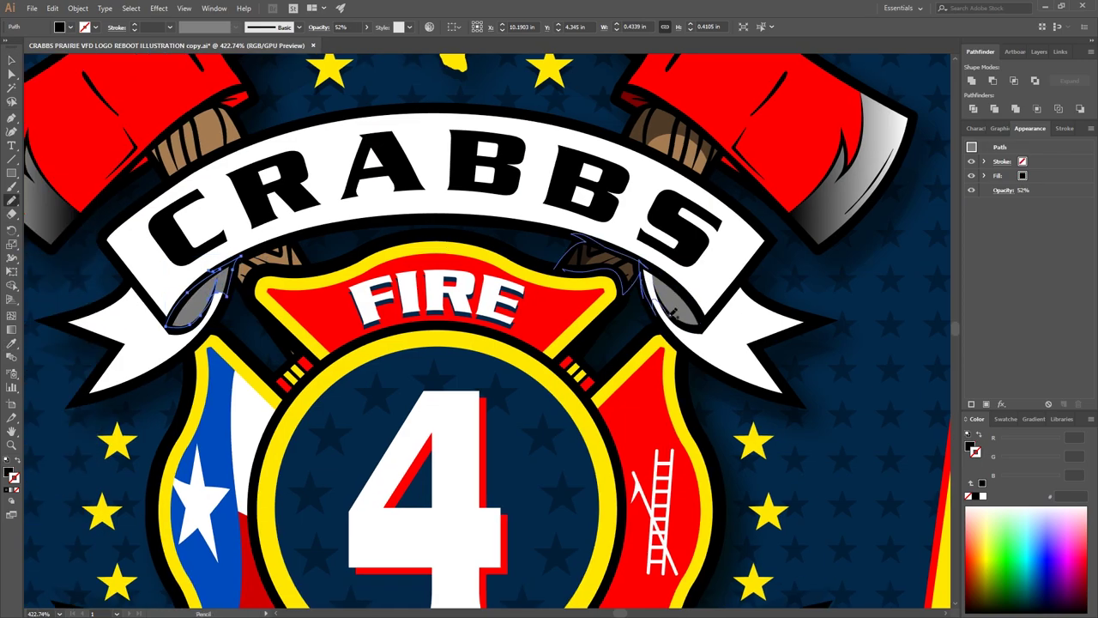
scroll(171, 343, "down", 5)
scroll(212, 316, "right", 1)
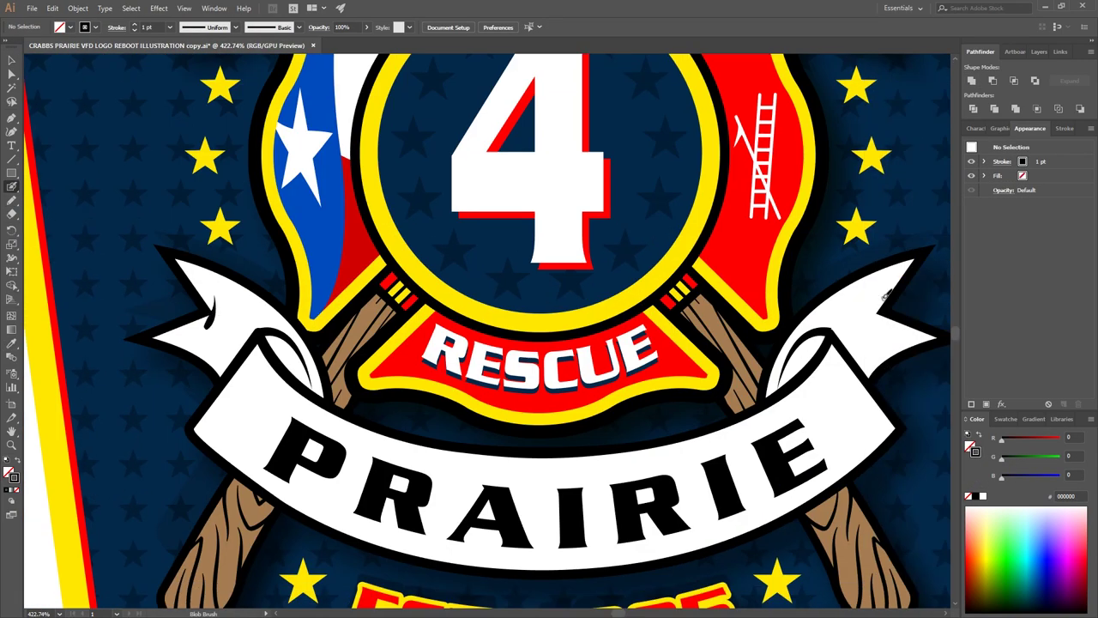
scroll(888, 318, "up", 3)
scroll(852, 355, "up", 3)
key("v")
scroll(852, 354, "down", 5)
scroll(857, 348, "down", 2)
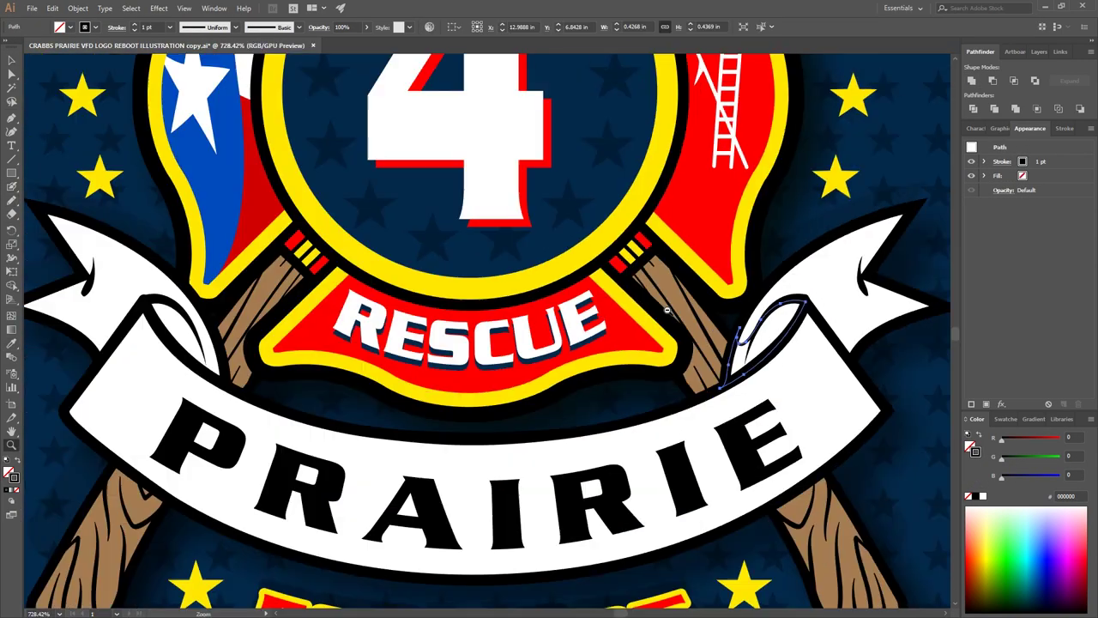
scroll(871, 341, "up", 4)
key("v")
scroll(530, 477, "down", 2)
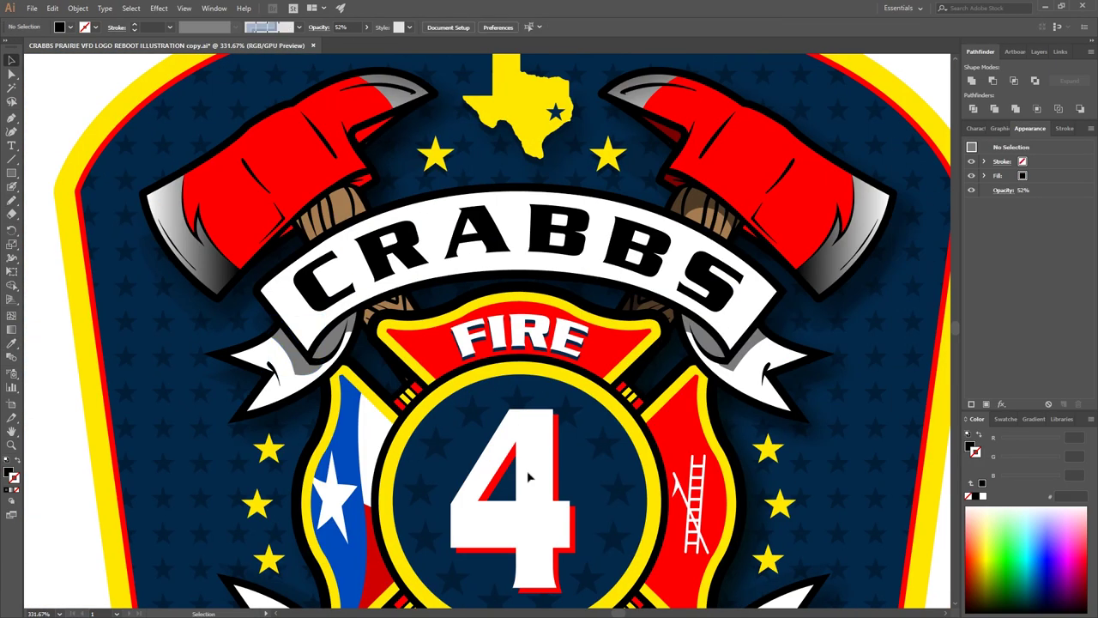
left_click(716, 350)
scroll(716, 350, "down", 3)
scroll(725, 206, "up", 5)
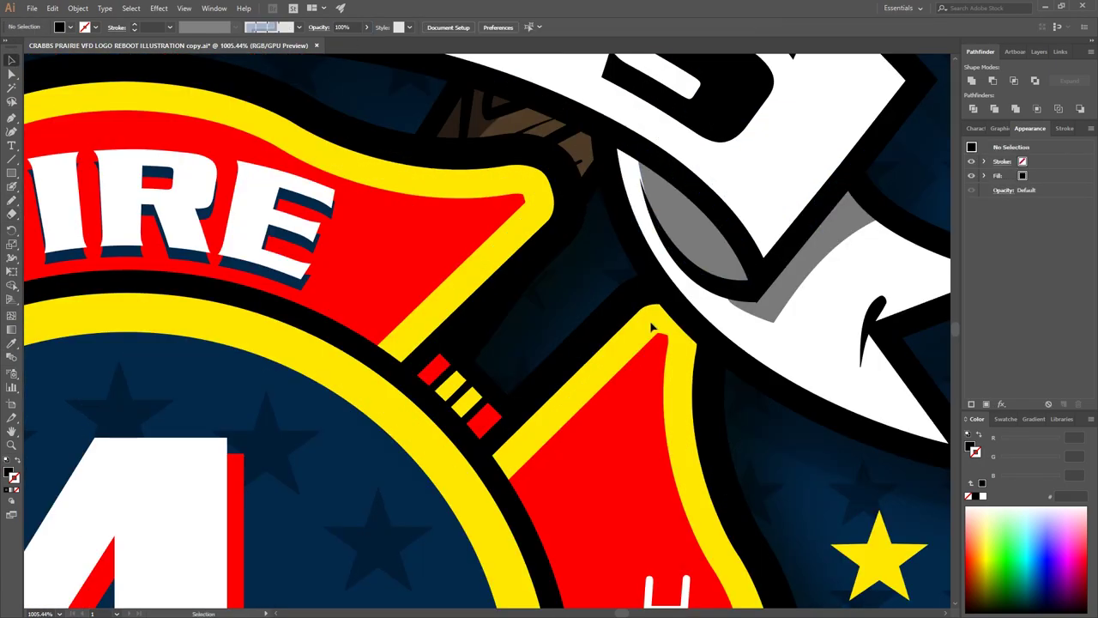
left_click(489, 306)
Erase parts of the left ribbon shadow with the Shaper/Eraser tool, then deselect it
scroll(490, 306, "down", 5)
scroll(339, 311, "up", 1)
key("shift+e")
scroll(339, 308, "up", 2)
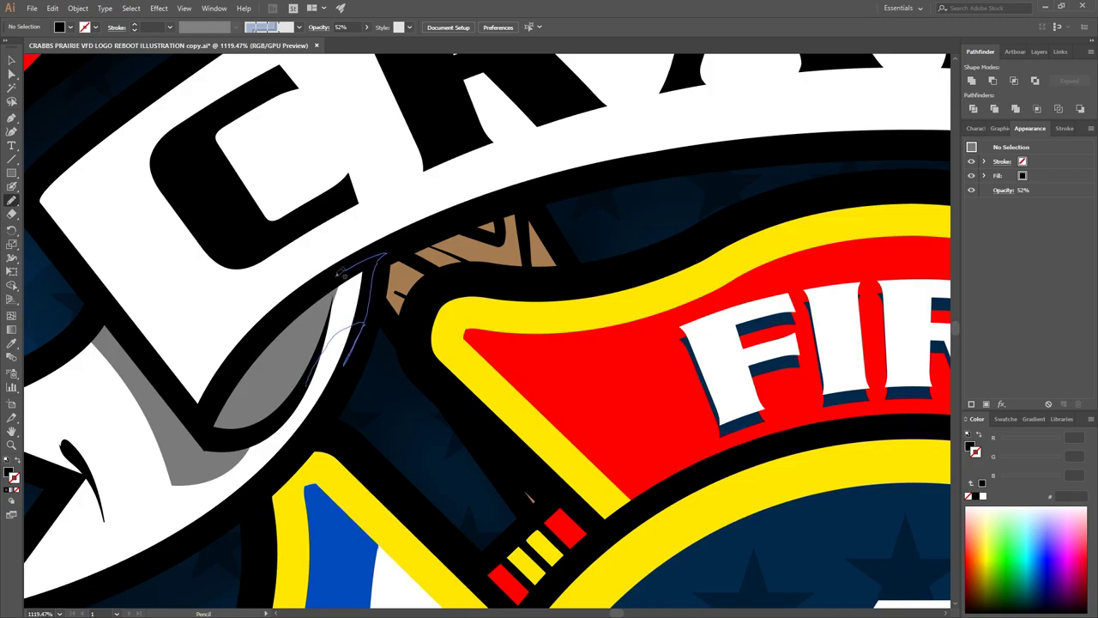
scroll(339, 308, "right", 5)
scroll(339, 309, "down", 5)
scroll(283, 374, "up", 3)
key("ctrl+shift+a")
Draw a freehand pencil shading shape and rotate it via Transform > Rotate
key("n")
scroll(283, 373, "left", 3)
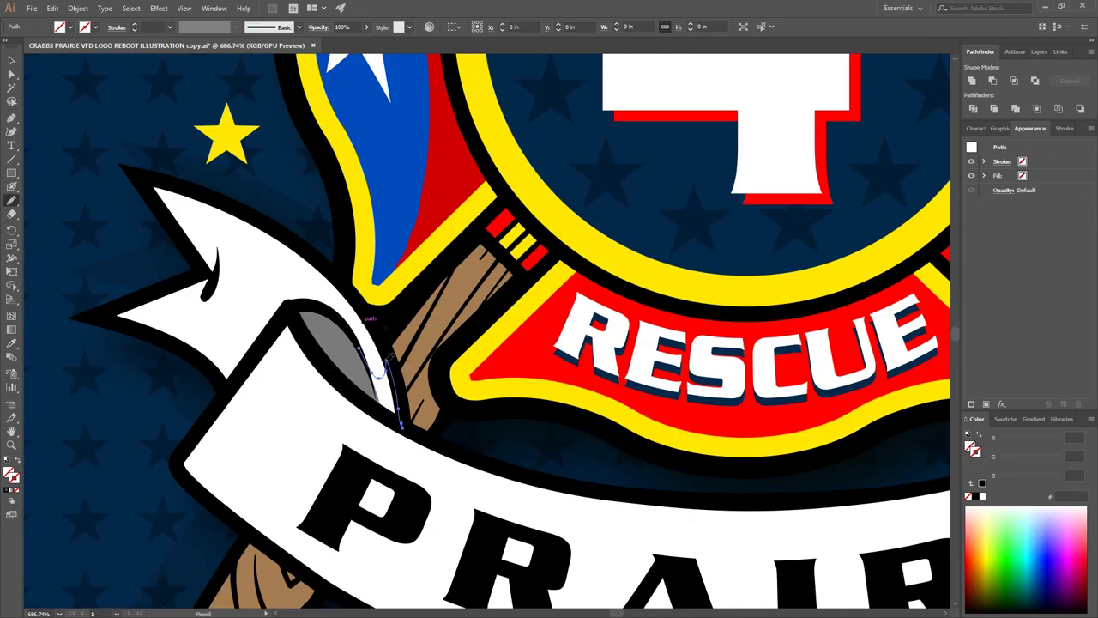
scroll(283, 373, "up", 1)
scroll(349, 199, "up", 10)
scroll(349, 199, "down", 10)
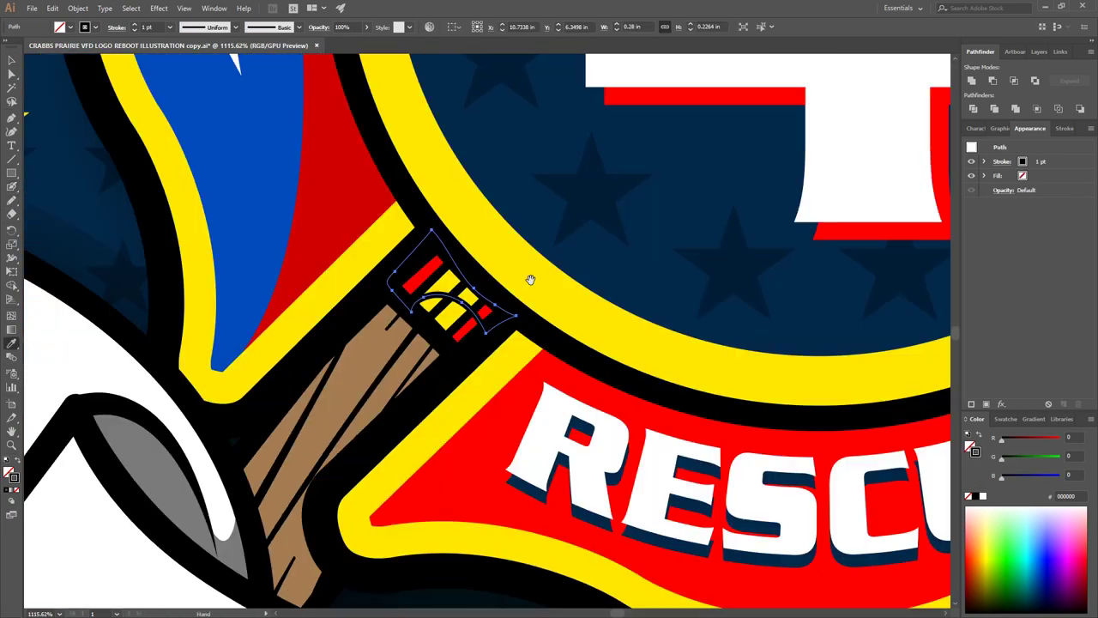
right_click(89, 317)
left_click(245, 505)
left_click(554, 569)
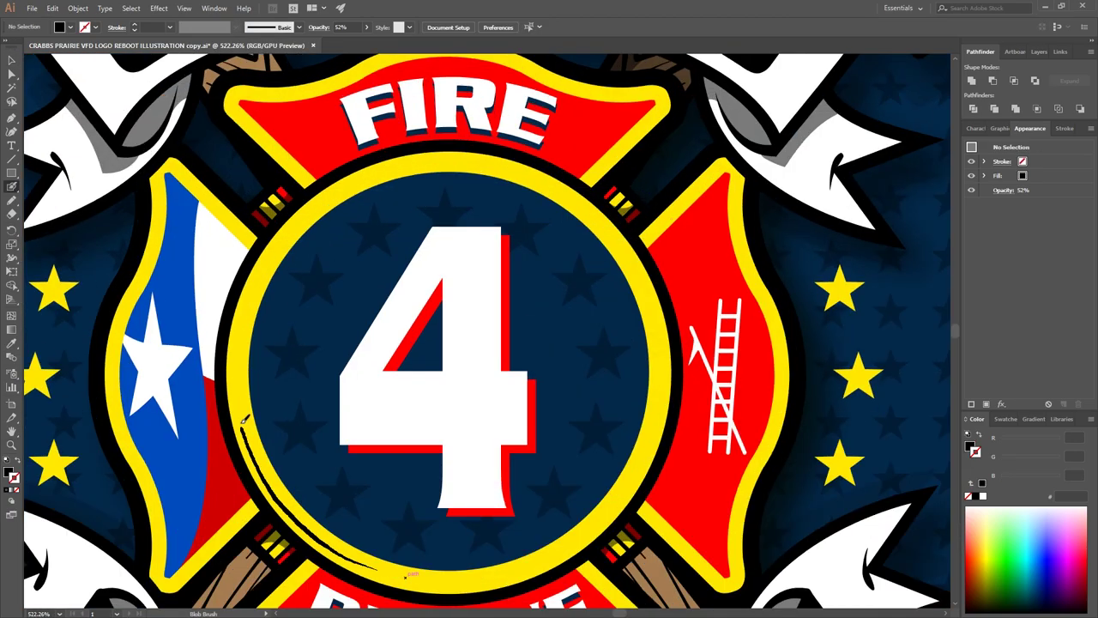
scroll(512, 454, "down", 3)
key("ctrl+shift+a")
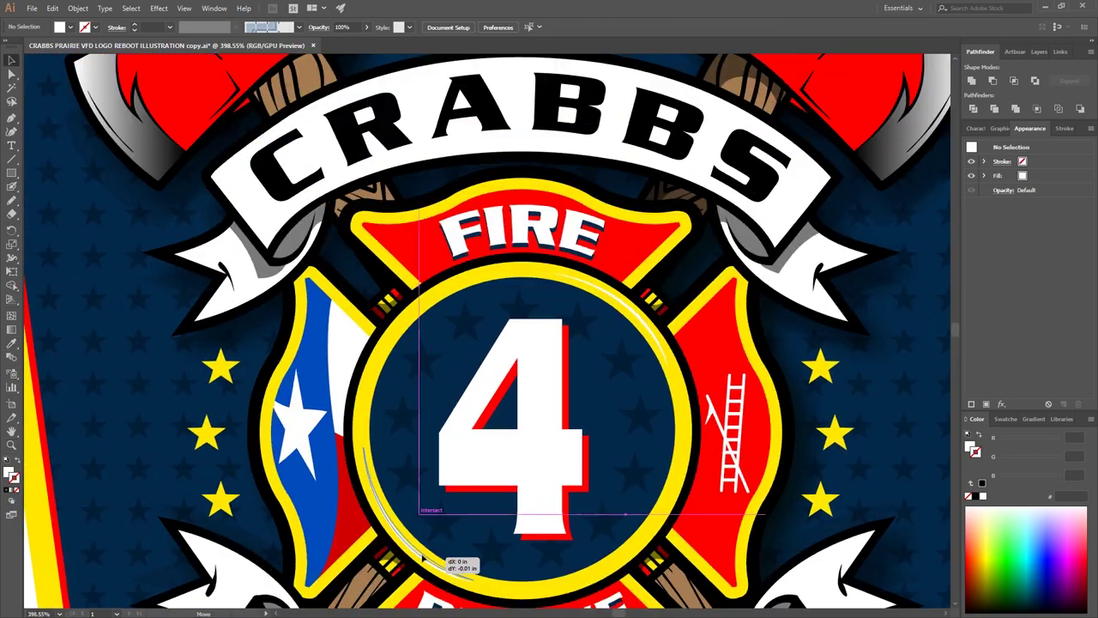
Draw another pencil shading path on the upper badge and deselect it
scroll(386, 368, "up", 2)
scroll(271, 372, "up", 2)
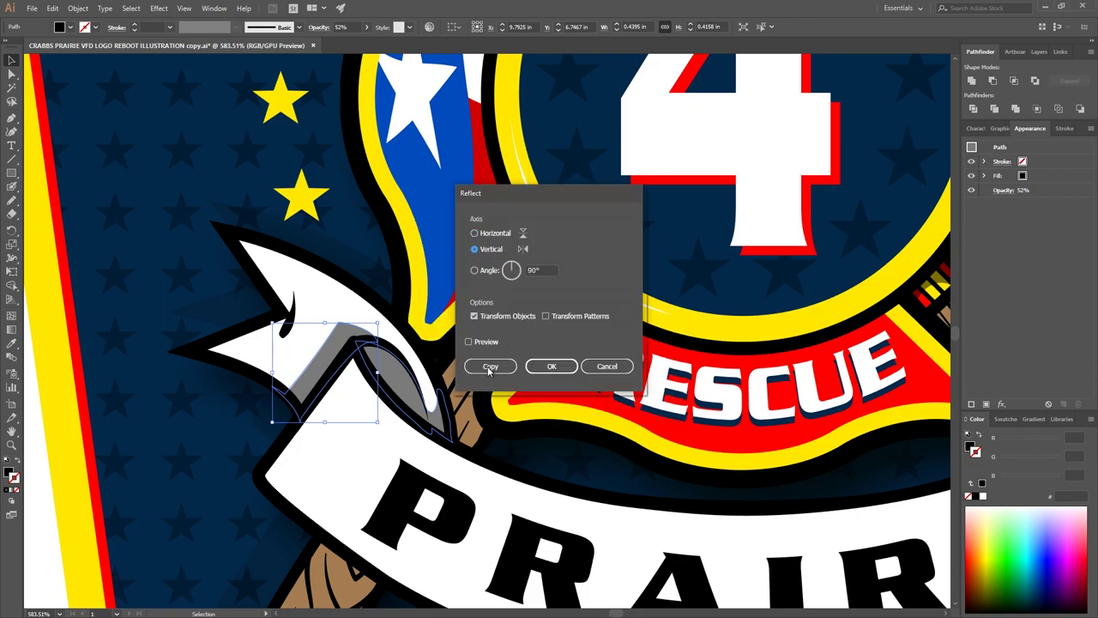
scroll(347, 320, "down", 5)
scroll(422, 228, "up", 3)
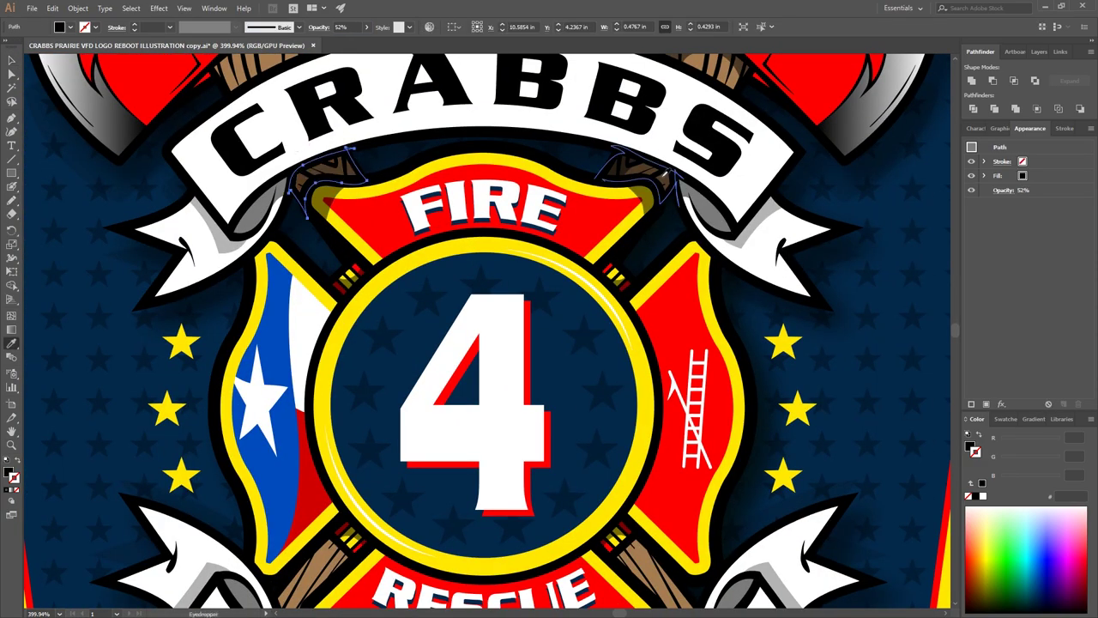
key("ctrl+shift+a")
scroll(563, 226, "up", 2)
key("n")
scroll(659, 199, "down", 3)
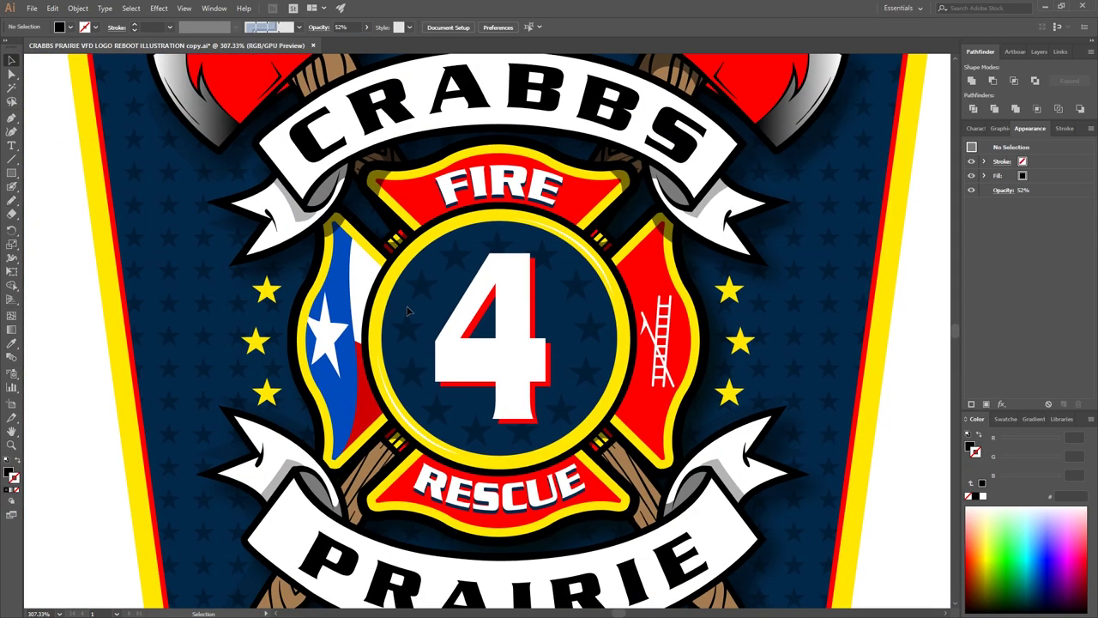
scroll(652, 386, "up", 3)
key("v")
right_click(619, 252)
key("Escape")
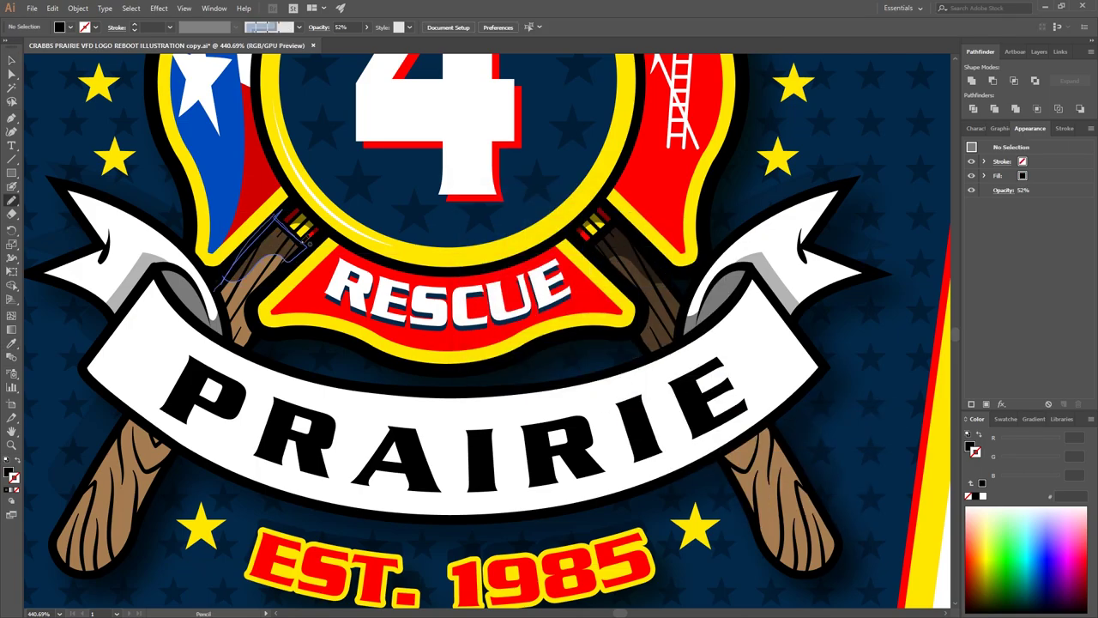
key("ctrl+shift+a")
Paint translucent Blob Brush shading, then select the flag shading and the right axe
key("shift+b")
scroll(438, 296, "up", 5)
scroll(180, 414, "up", 2)
key("v")
left_click(199, 324)
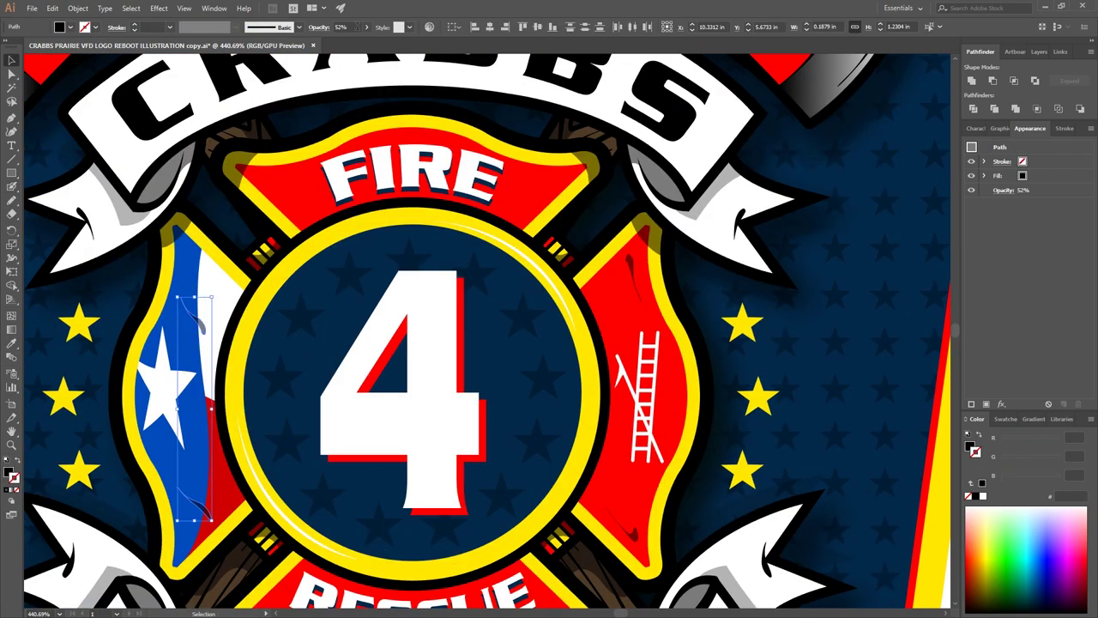
scroll(567, 223, "down", 2)
scroll(591, 326, "down", 4)
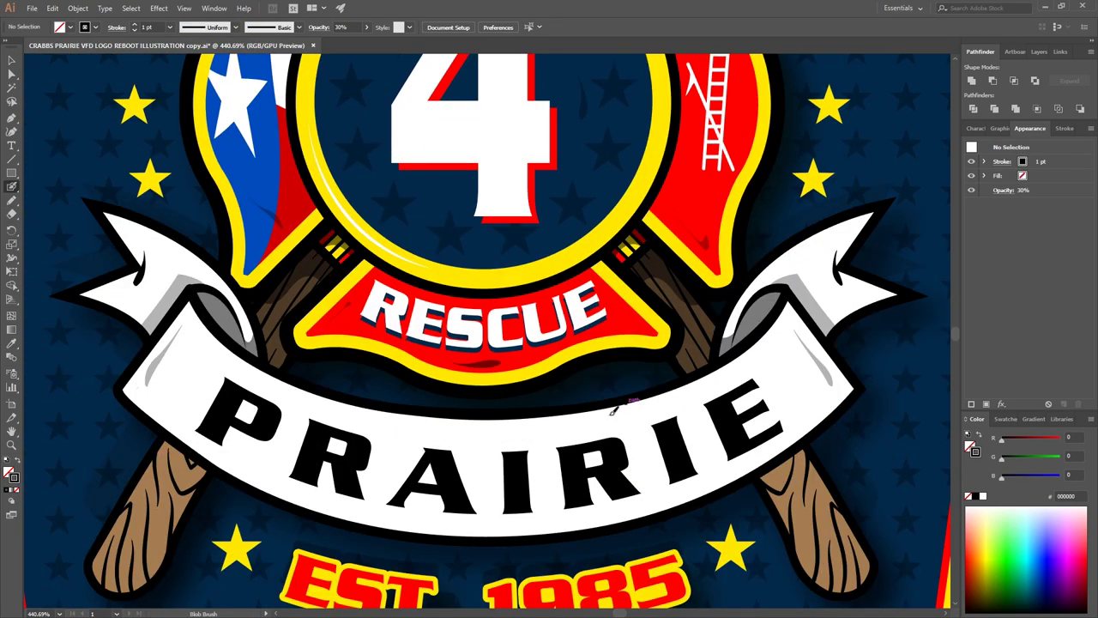
scroll(210, 100, "up", 3)
scroll(515, 274, "up", 2)
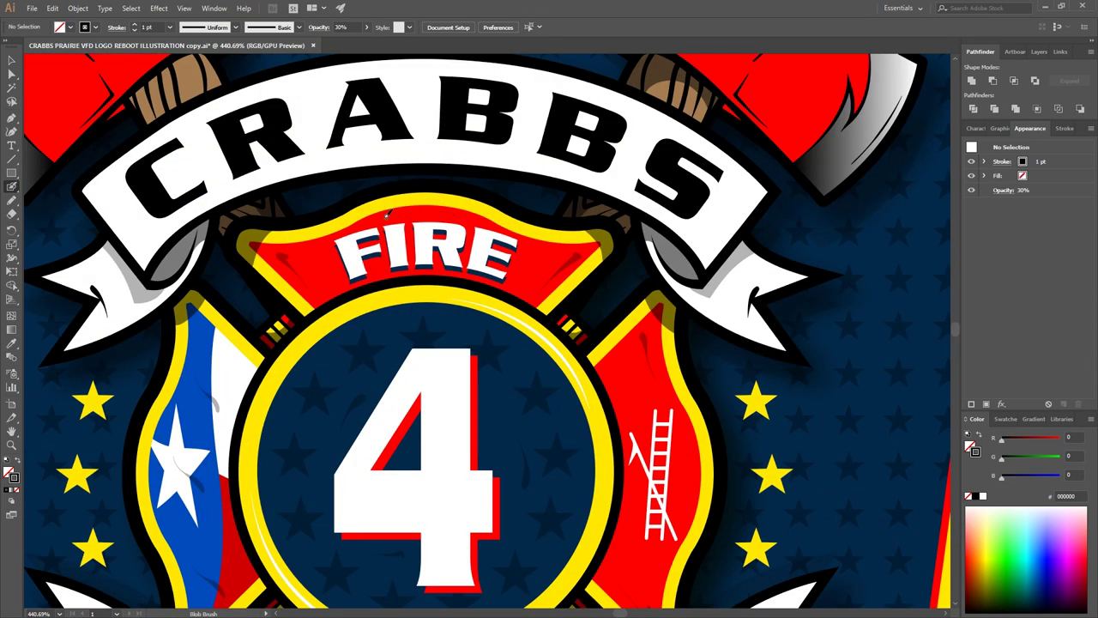
scroll(822, 442, "up", 3)
right_click(711, 184)
Paint a thin highlight stroke down the 4
left_click(213, 248)
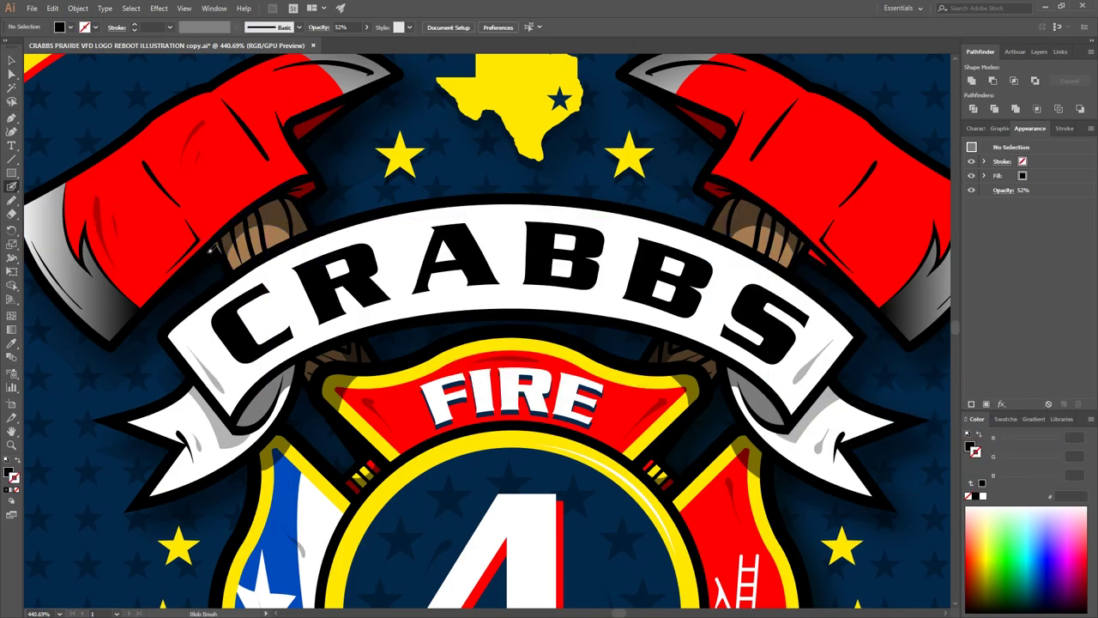
scroll(487, 331, "up", 1)
scroll(487, 331, "down", 3)
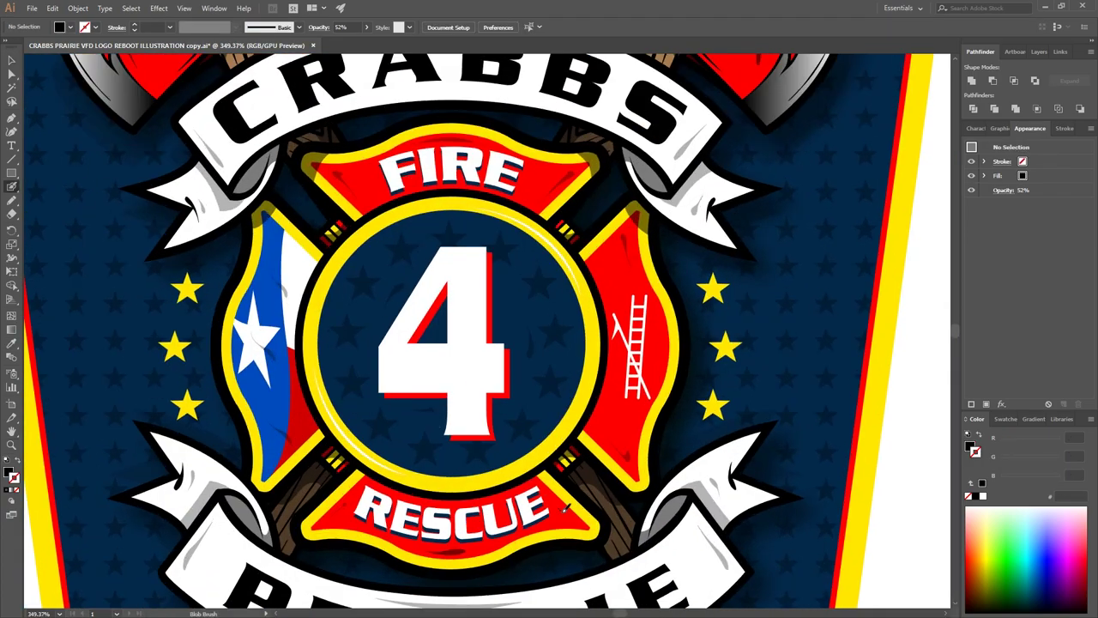
scroll(486, 386, "up", 1)
left_click_drag(483, 322, 485, 388)
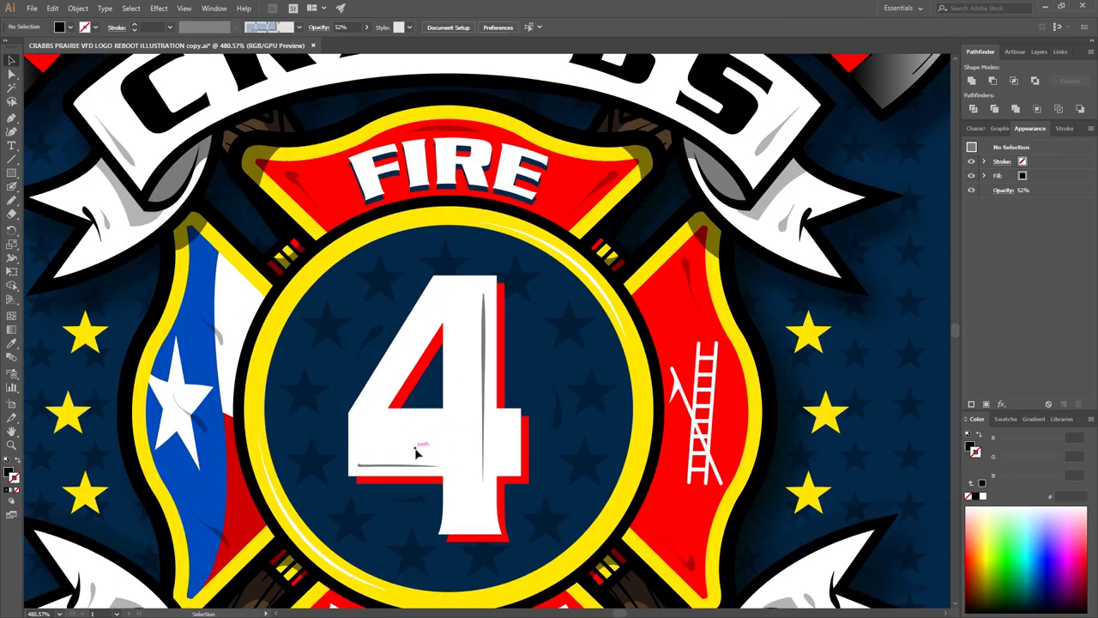
scroll(525, 509, "down", 2)
scroll(525, 510, "left", 3)
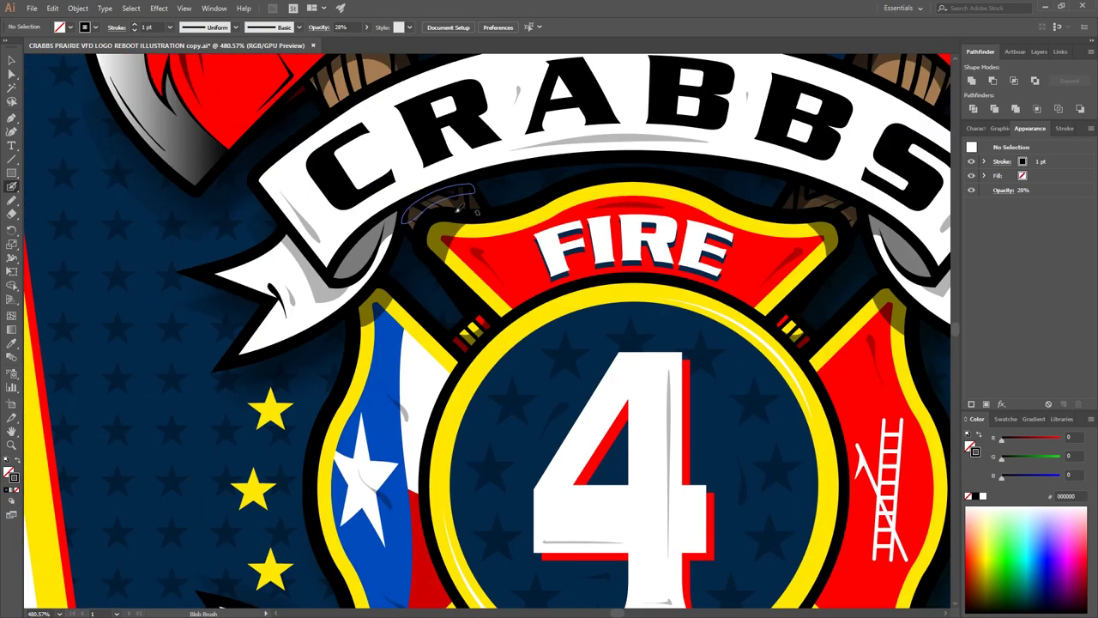
scroll(570, 191, "up", 2)
scroll(570, 191, "down", 4)
Give the new shading shape the shield's red using the Eyedropper
key("n")
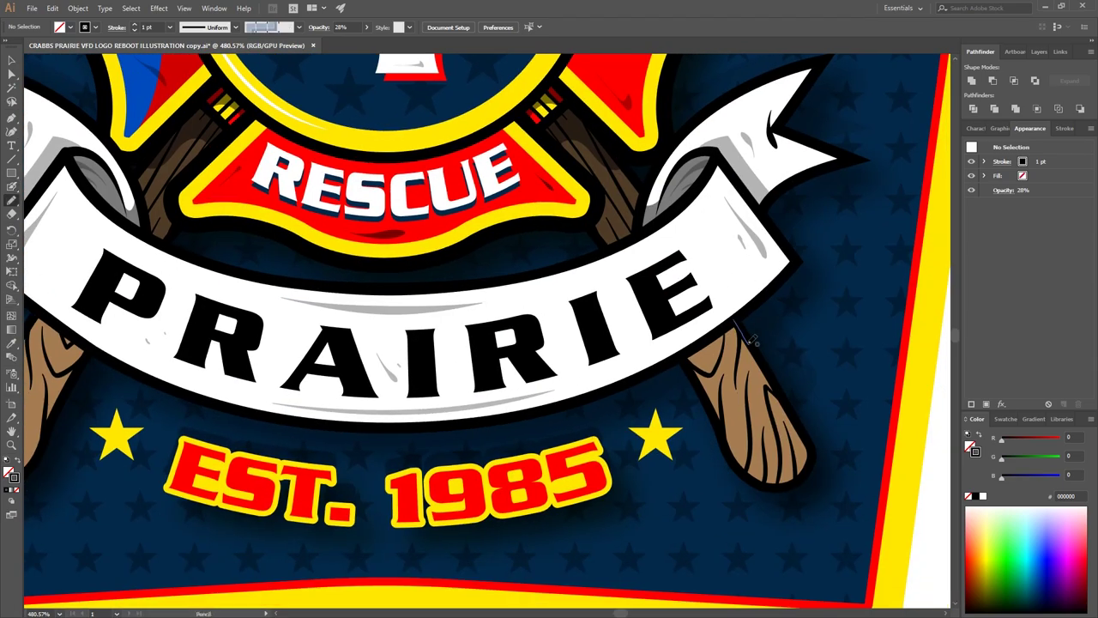
scroll(738, 396, "down", 2)
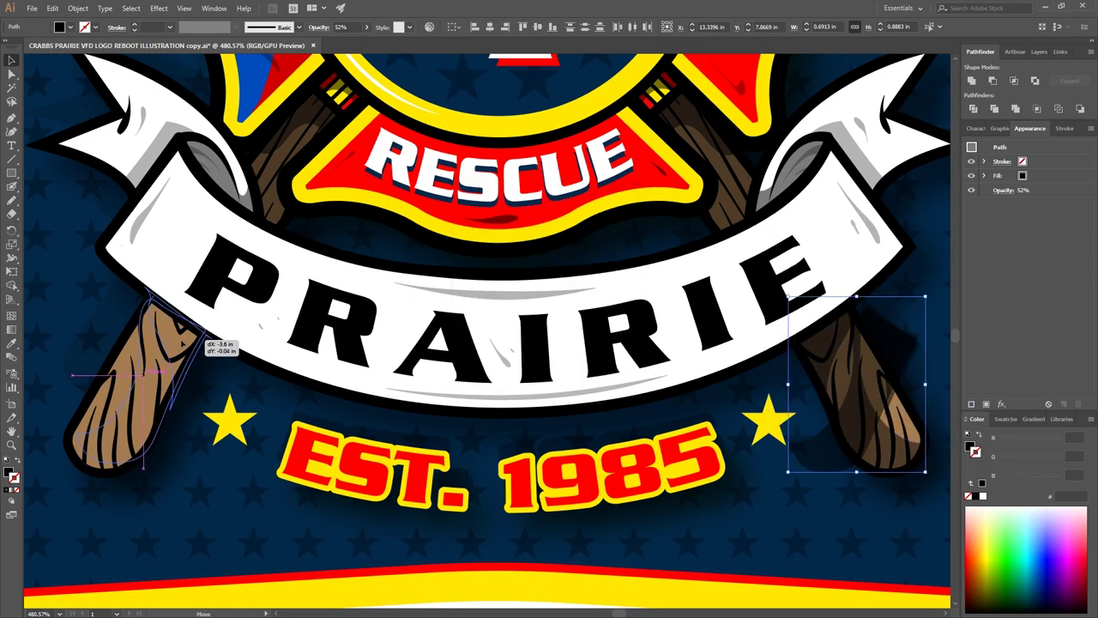
left_click(129, 377)
scroll(242, 253, "down", 2)
scroll(243, 253, "up", 4)
scroll(242, 253, "down", 1)
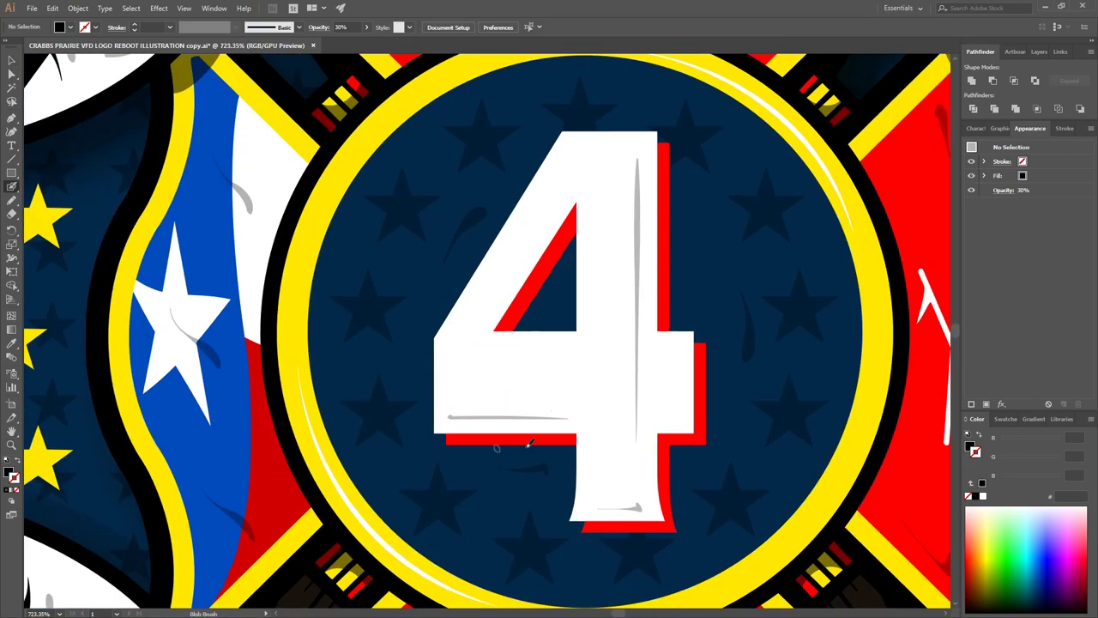
scroll(242, 253, "down", 2)
key("v")
scroll(793, 463, "down", 2)
scroll(359, 340, "up", 3)
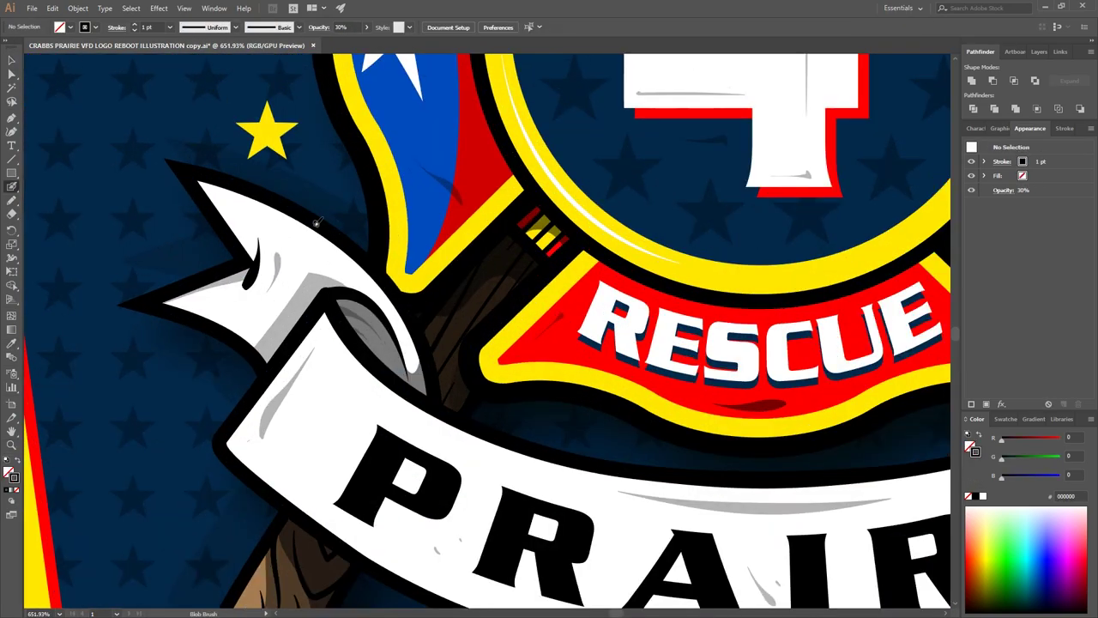
scroll(359, 340, "down", 1)
scroll(331, 314, "up", 4)
scroll(426, 385, "up", 2)
key("i")
left_click(426, 385)
Draw a red shading path at the shield corner with the Pen tool
key("p")
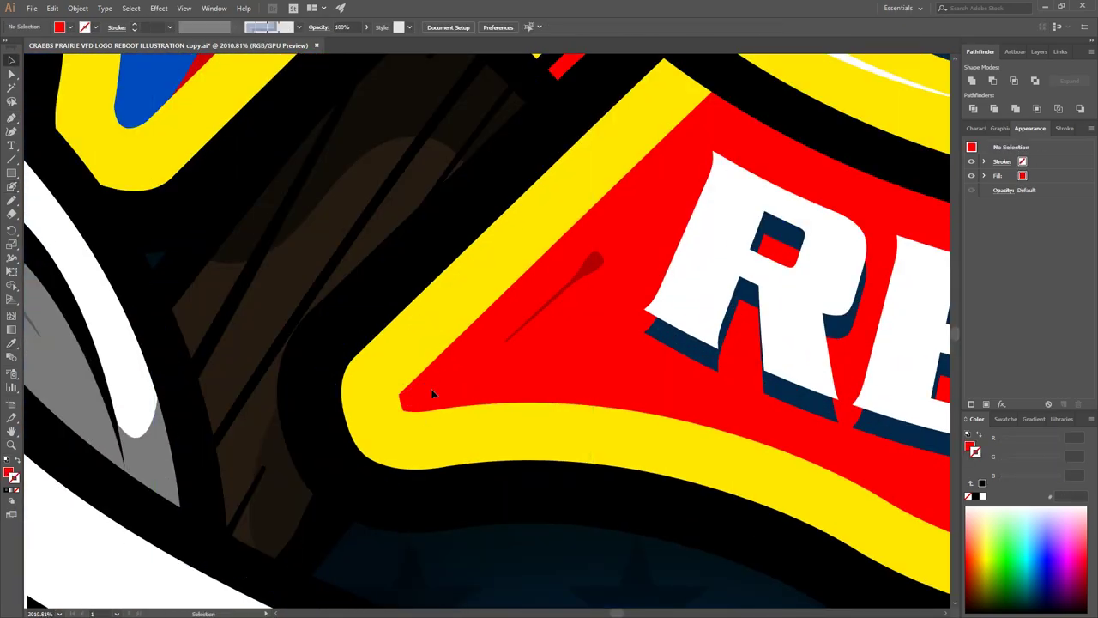
scroll(431, 389, "down", 5)
scroll(588, 363, "right", 5)
scroll(534, 380, "down", 5)
left_click_drag(465, 451, 562, 231)
left_click_drag(563, 232, 588, 247)
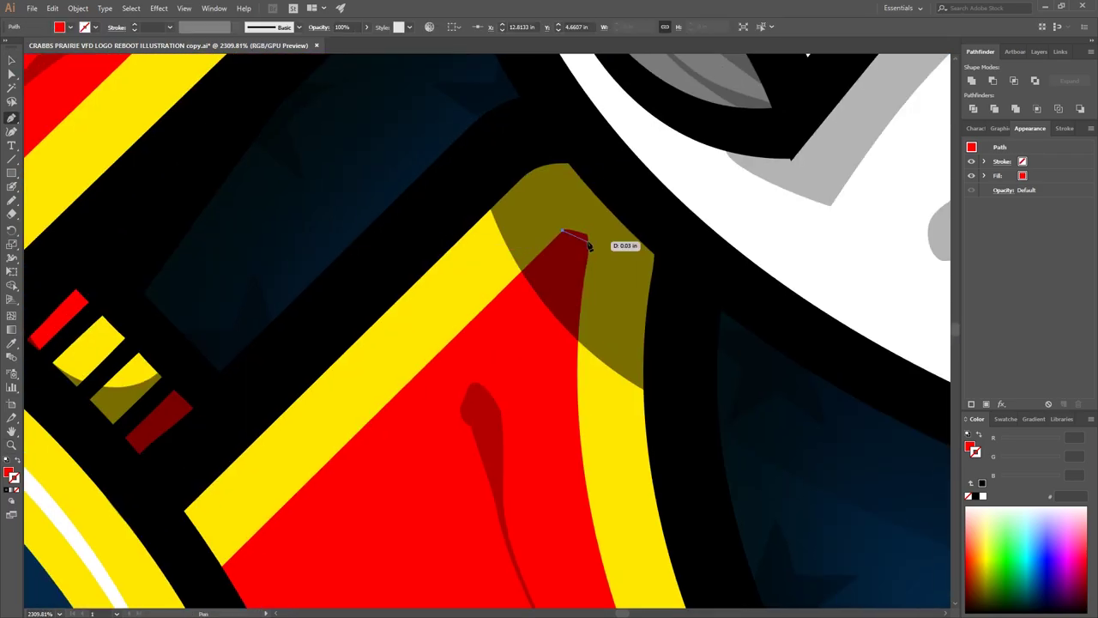
key("p")
scroll(581, 311, "down", 5)
key("p")
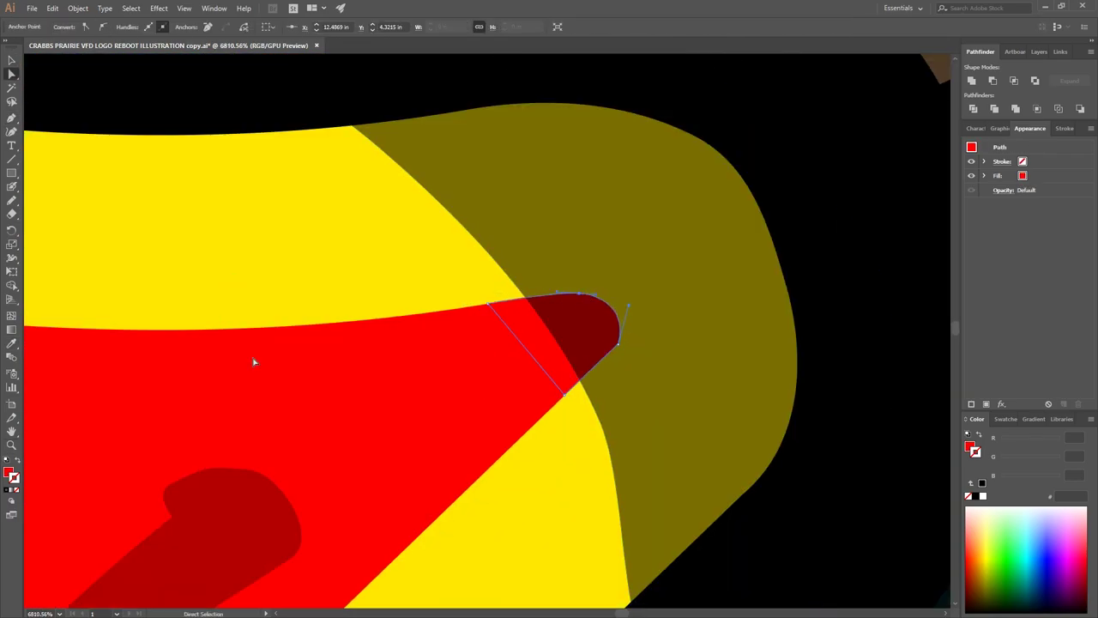
scroll(415, 348, "down", 5)
left_click_drag(415, 352, 460, 166)
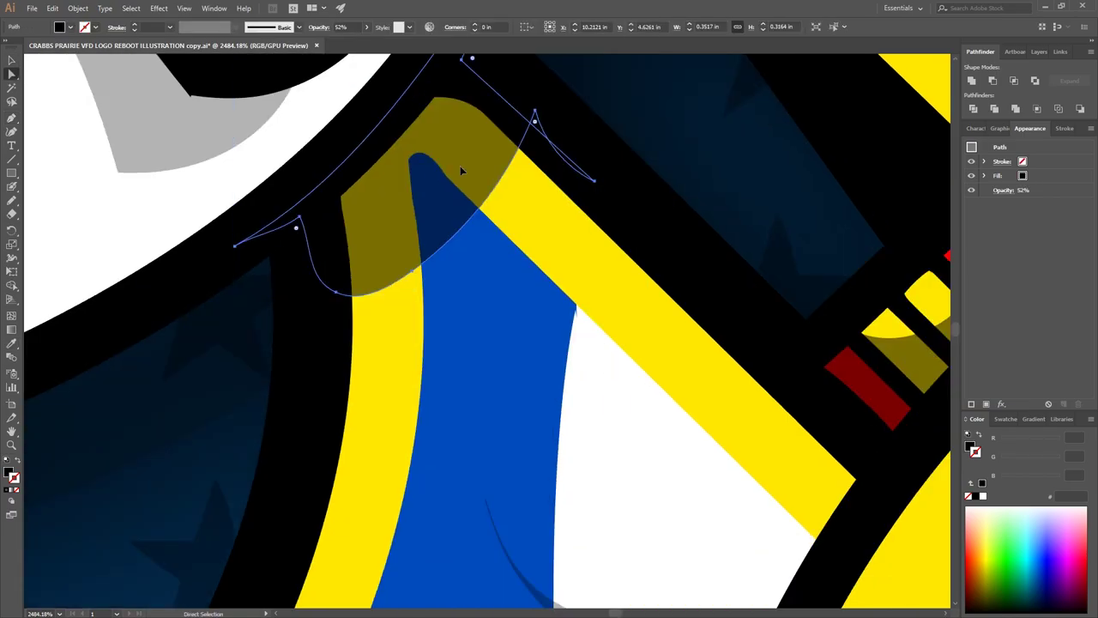
scroll(468, 277, "down", 5)
scroll(487, 244, "down", 5)
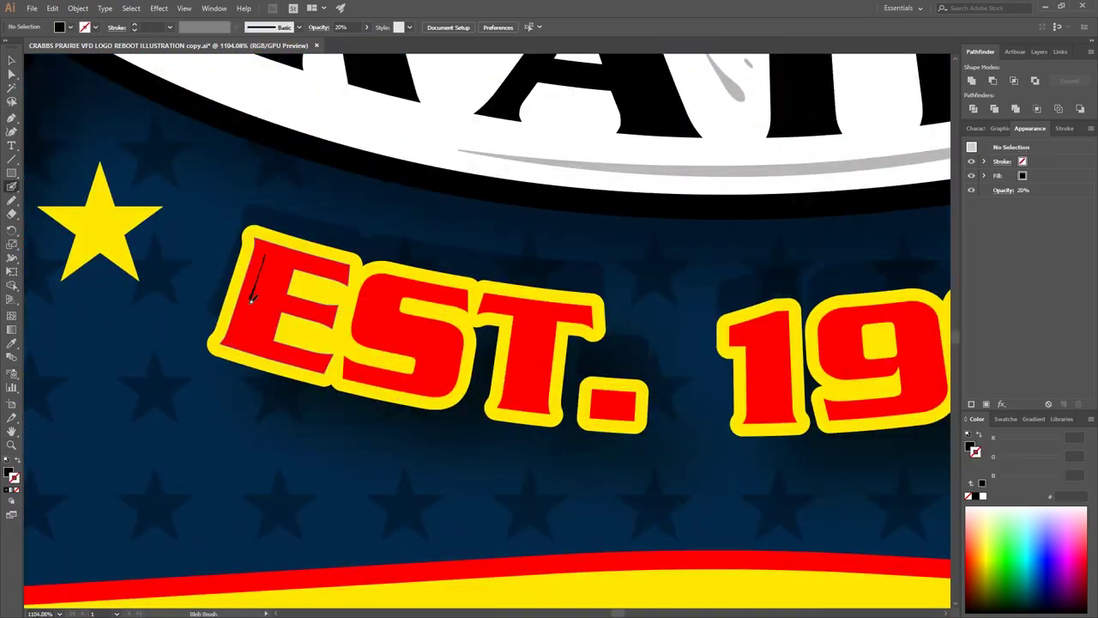
scroll(573, 311, "up", 10)
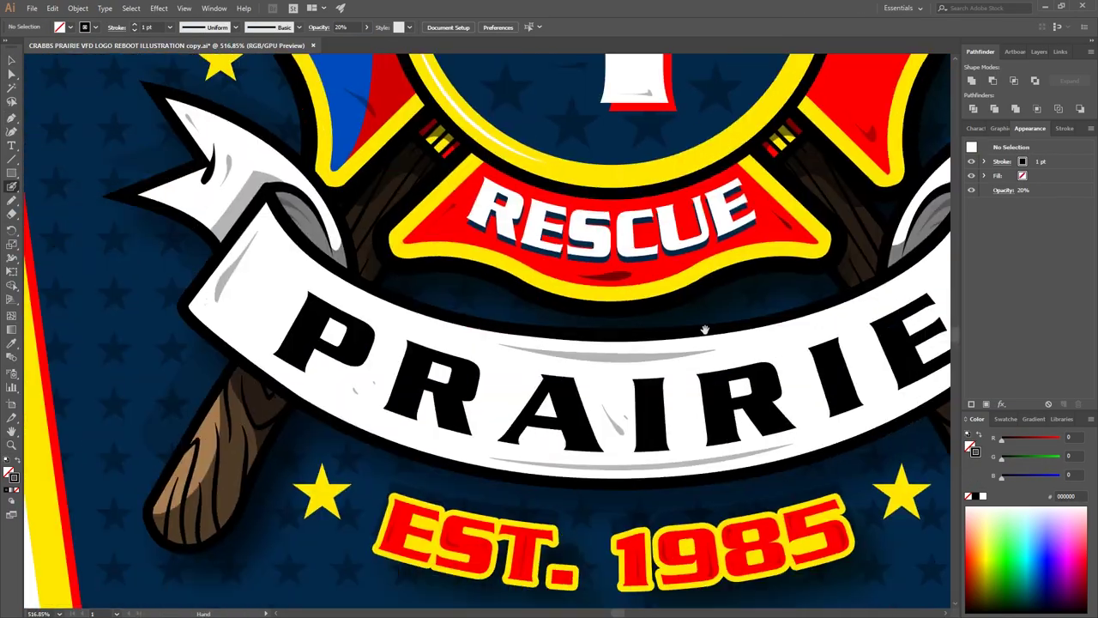
scroll(574, 312, "down", 5)
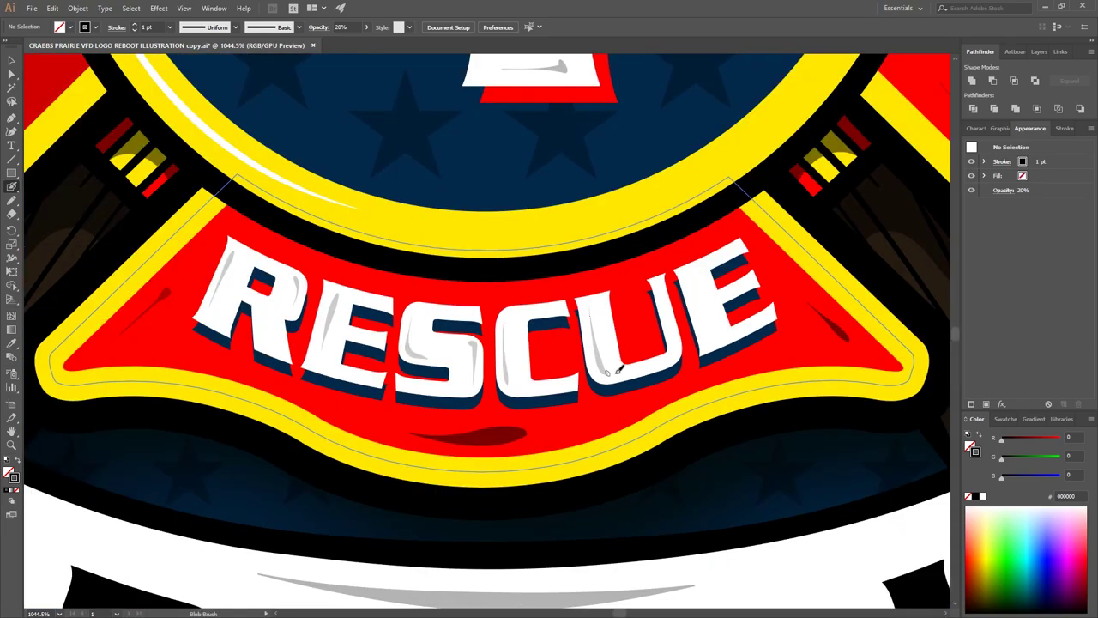
scroll(573, 361, "down", 3)
scroll(574, 390, "down", 3)
scroll(498, 401, "up", 5)
Reshape the 4's highlight by pulling its anchor up along the edge
key("v")
left_click(515, 384)
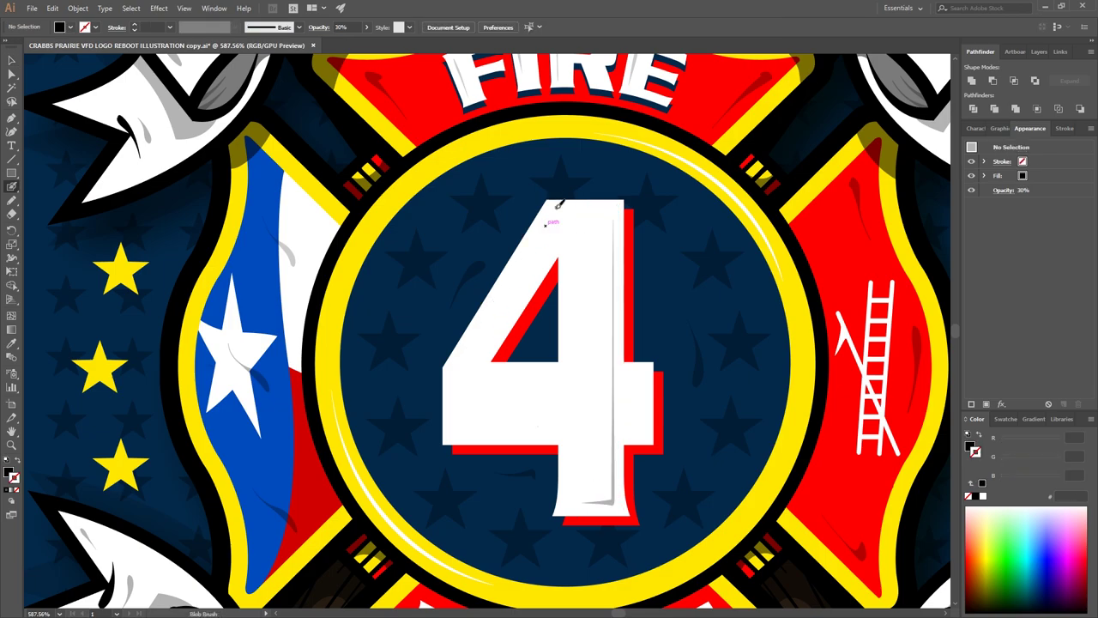
scroll(485, 478, "down", 3)
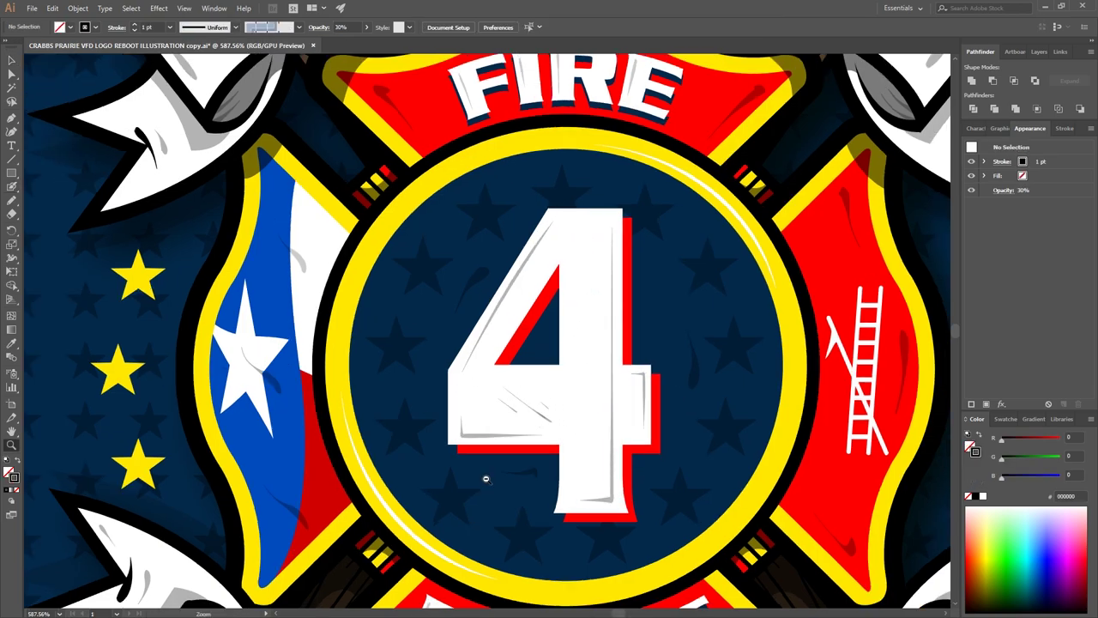
scroll(600, 257, "up", 3)
key("a")
left_click_drag(654, 240, 654, 159)
left_click(497, 308)
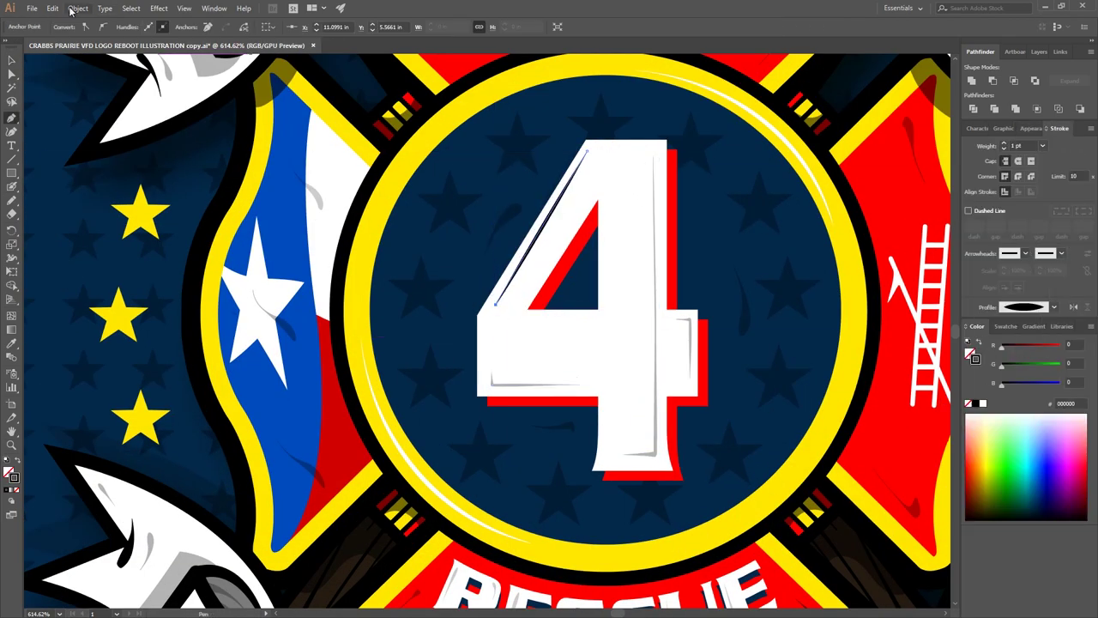
scroll(730, 159, "down", 1)
scroll(686, 124, "down", 3)
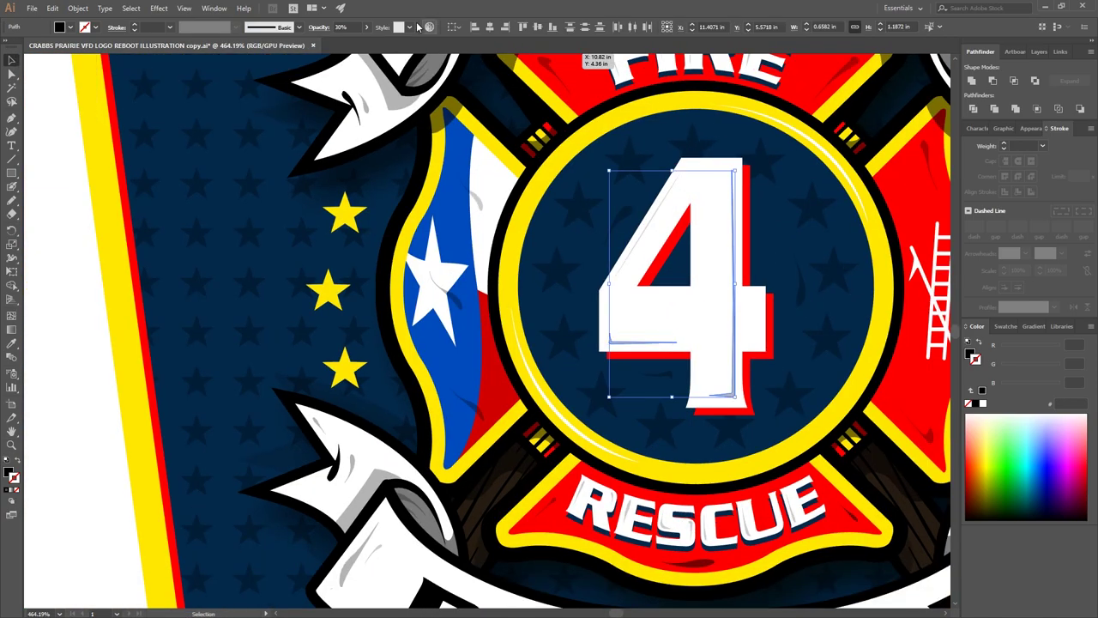
scroll(687, 125, "down", 2)
scroll(380, 123, "down", 2)
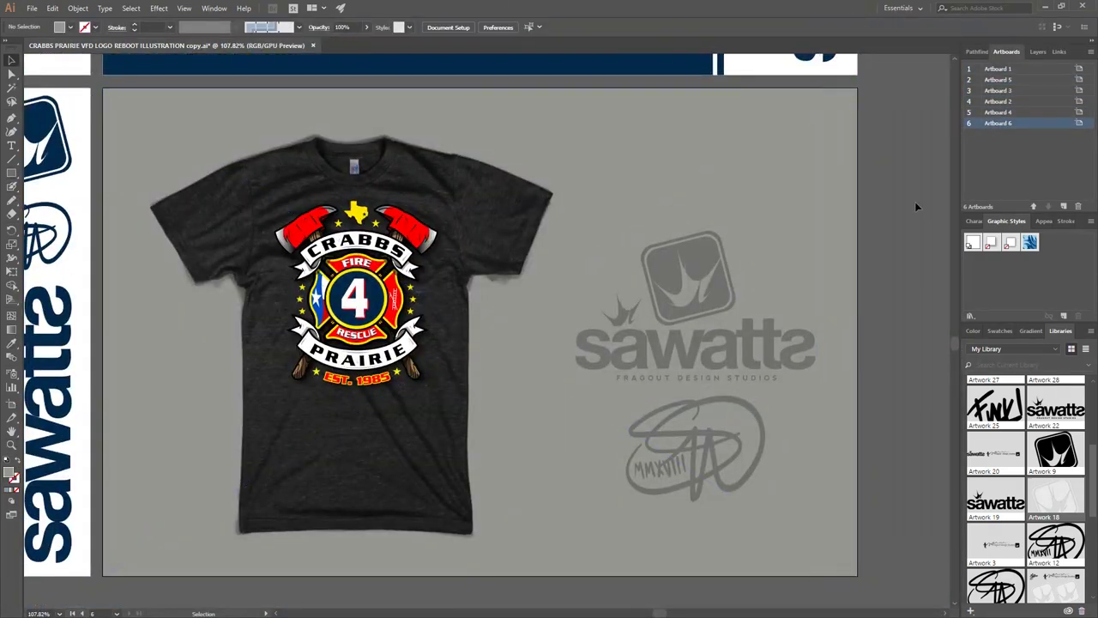
Open the Color panel while viewing the t-shirt mockup artboard
left_click(972, 330)
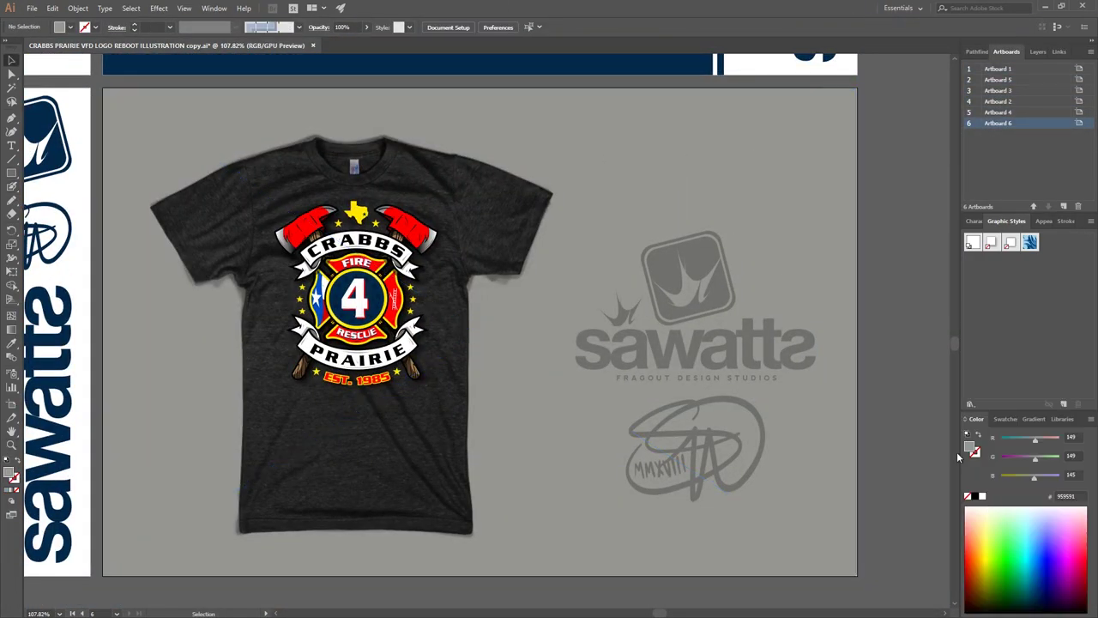